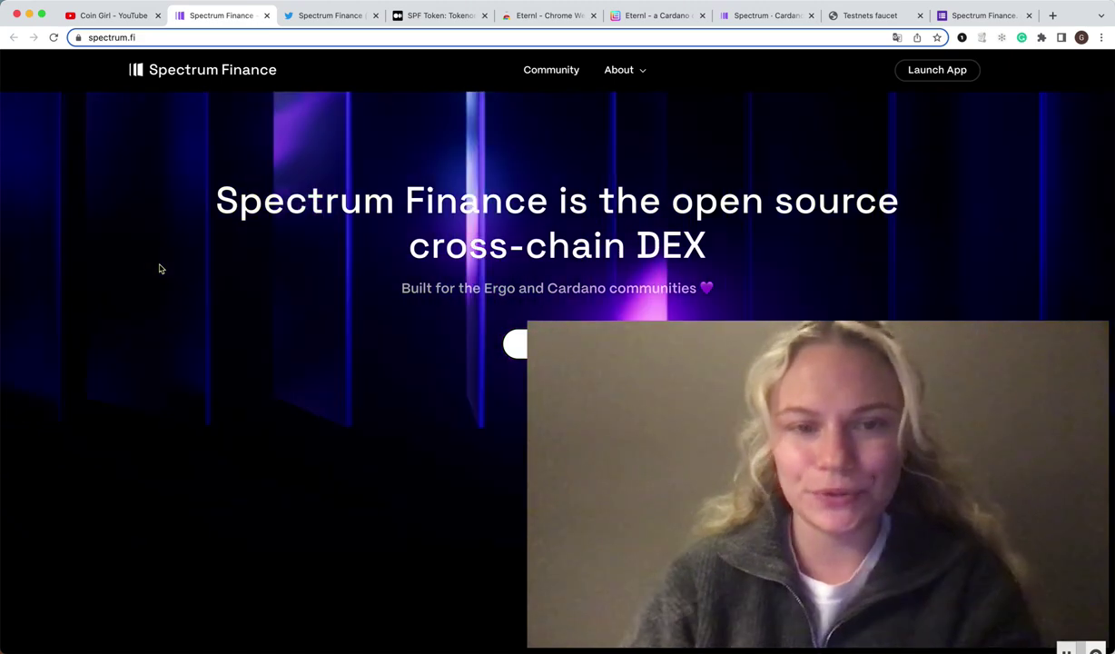
- Check the Coin Girl channel and Spectrum homepage, then open the SPF testnet-tokens Twitter thread
click(133, 18)
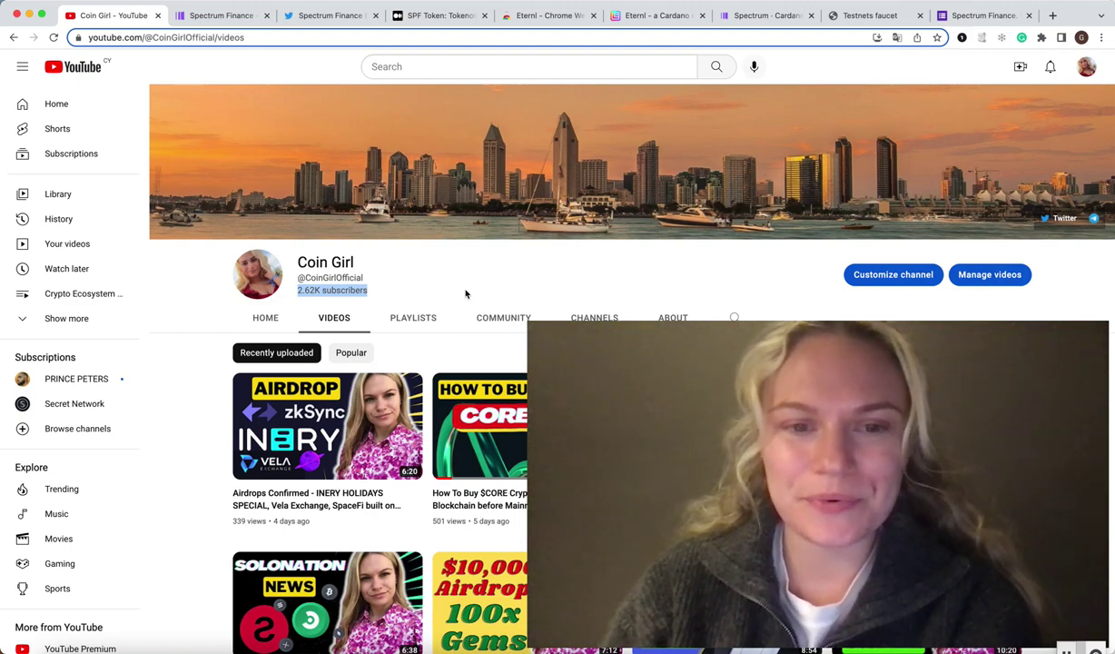
click(238, 22)
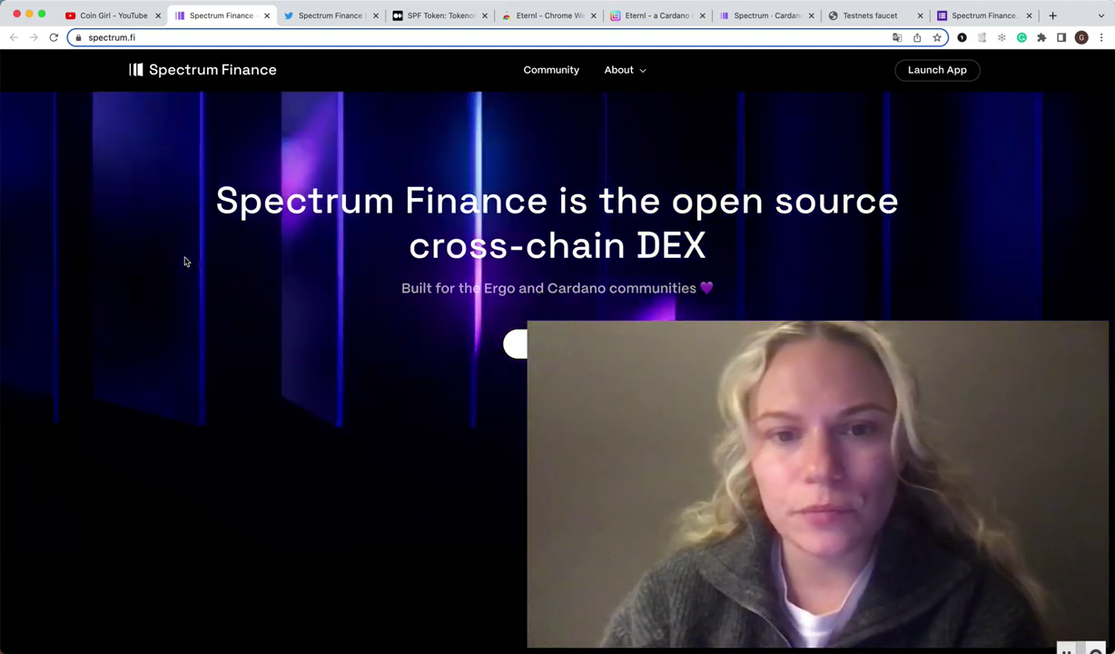
scroll(187, 312, down, 2)
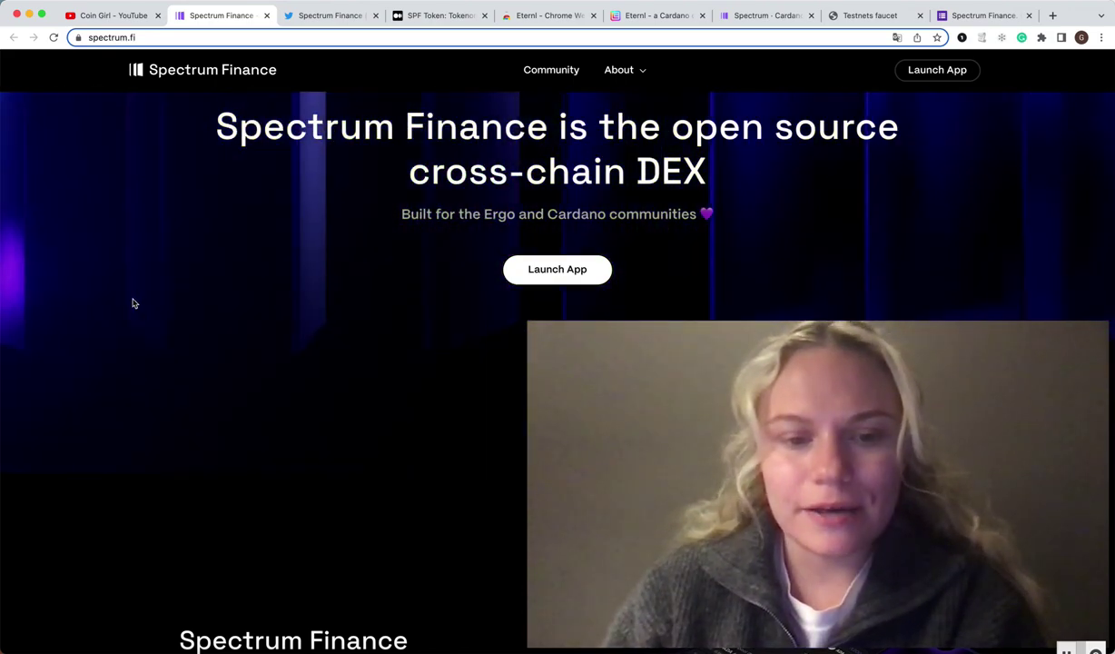
scroll(131, 302, down, 4)
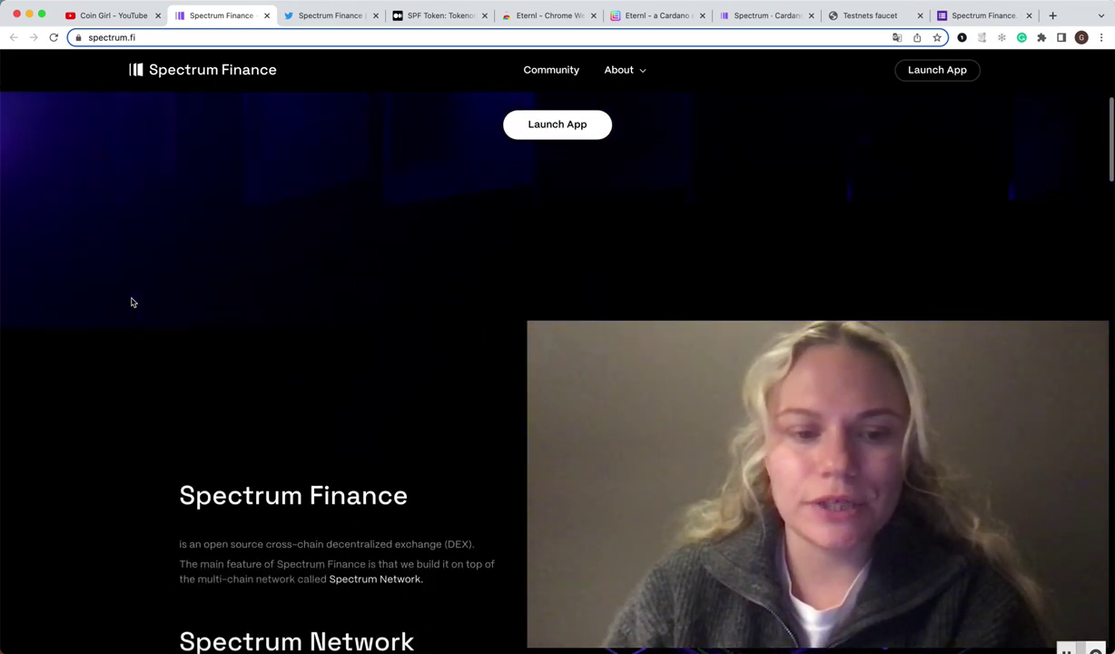
click(325, 16)
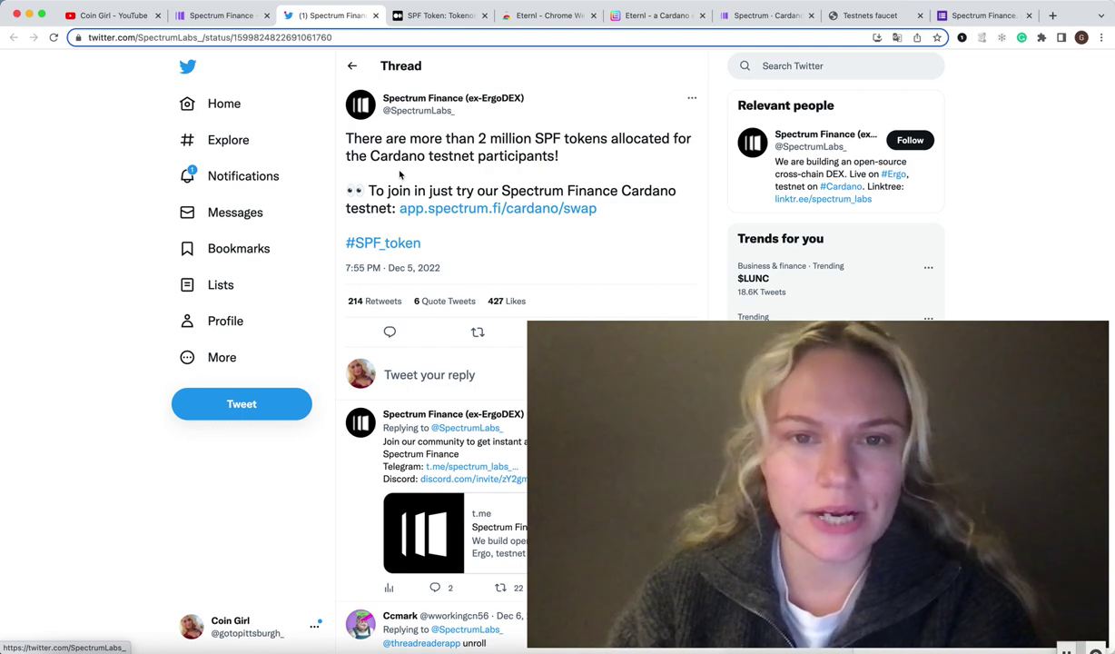
- Open the SPF Token tokenomics article on Medium at its top
click(440, 16)
scroll(175, 272, up, 1)
scroll(175, 273, up, 5)
scroll(176, 273, up, 8)
scroll(175, 273, up, 3)
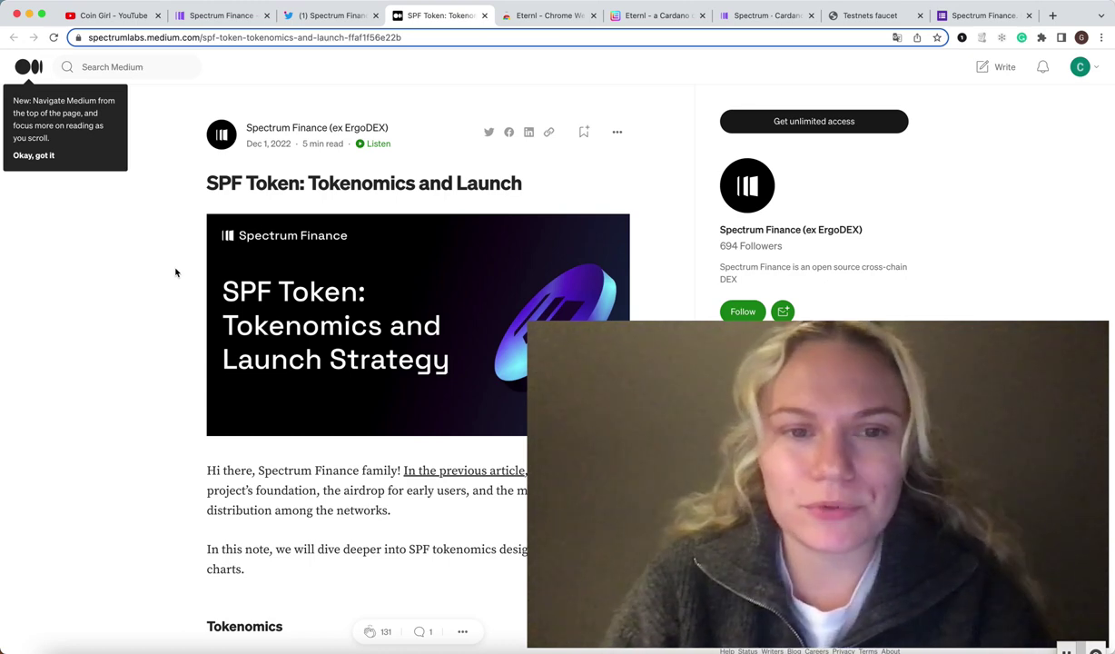
- Read down to the Cardano testnet airdrop allocation, then switch to Eternl's Chrome Web Store listing
scroll(176, 271, down, 1)
scroll(176, 271, down, 4)
scroll(176, 271, down, 3)
scroll(176, 272, down, 3)
scroll(176, 271, down, 2)
scroll(176, 271, down, 5)
scroll(176, 271, down, 5)
scroll(176, 272, down, 1)
scroll(175, 324, down, 3)
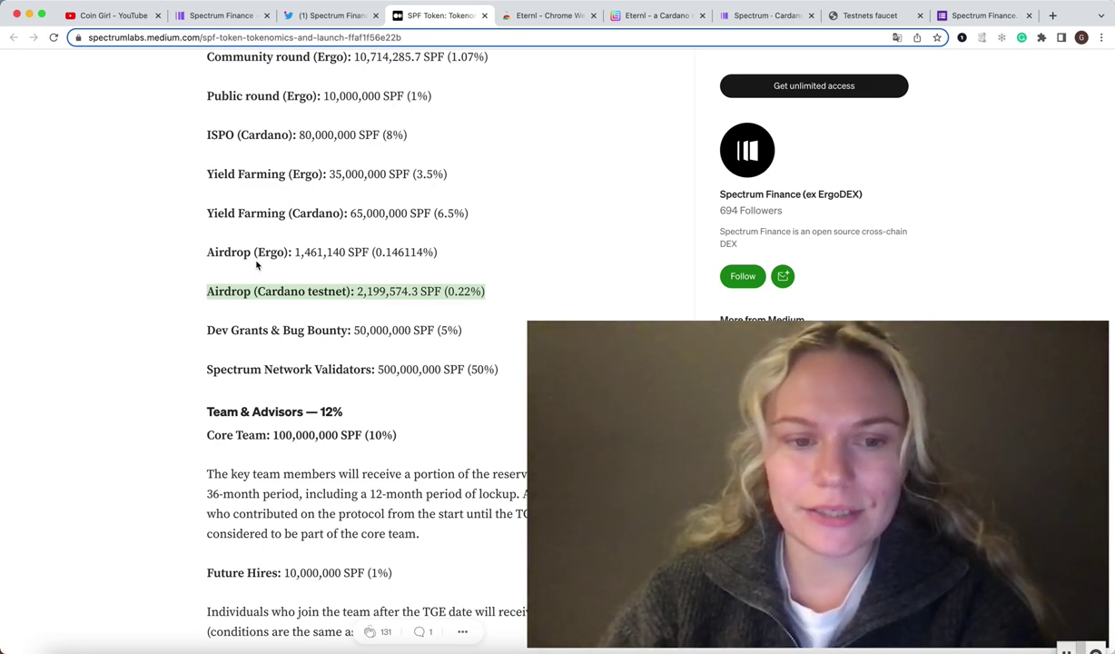
click(556, 16)
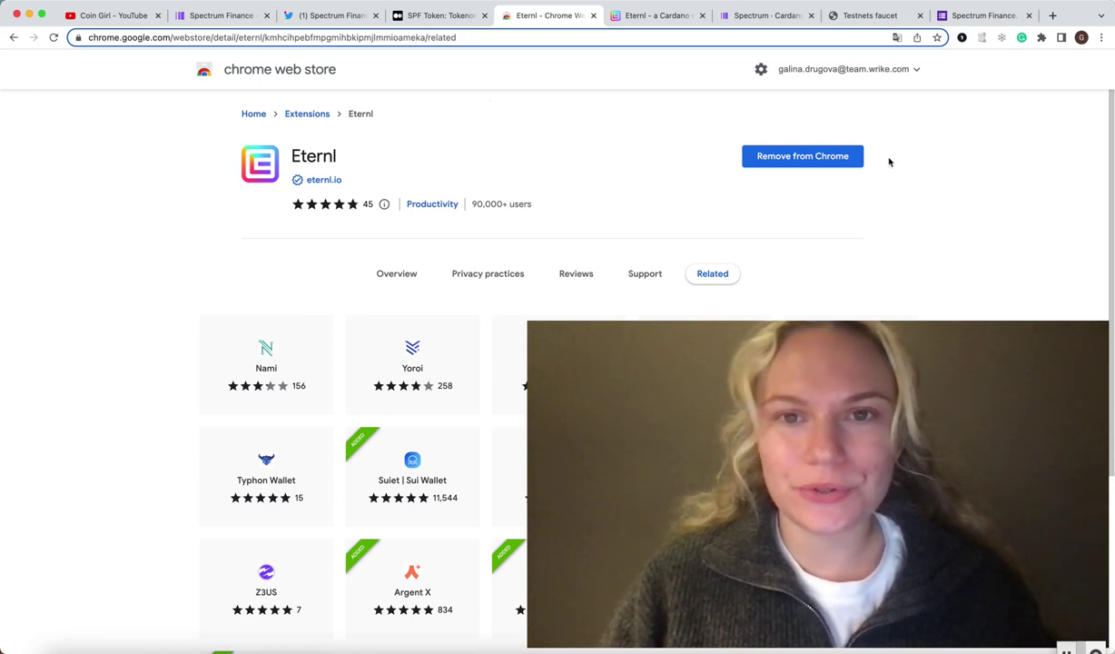
- Switch to the Eternl tab's Connect DApp Account page and refocus the browser window
click(680, 26)
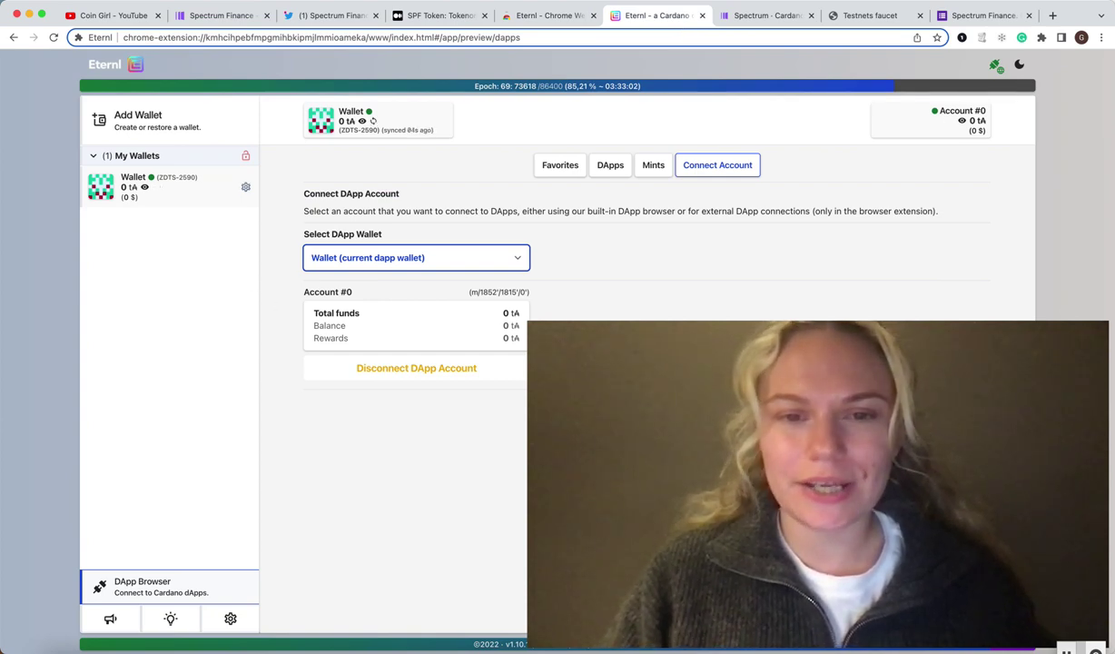
click(1010, 650)
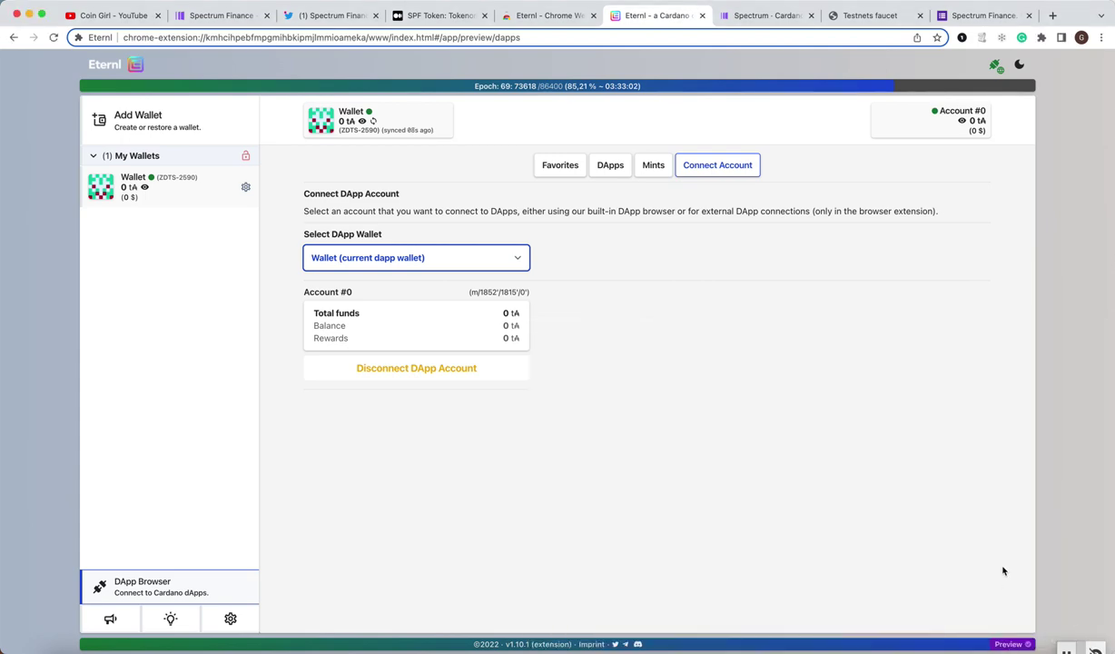
- Open Eternl's Switch Network options from the Preview badge, keeping the Preview network
click(1010, 645)
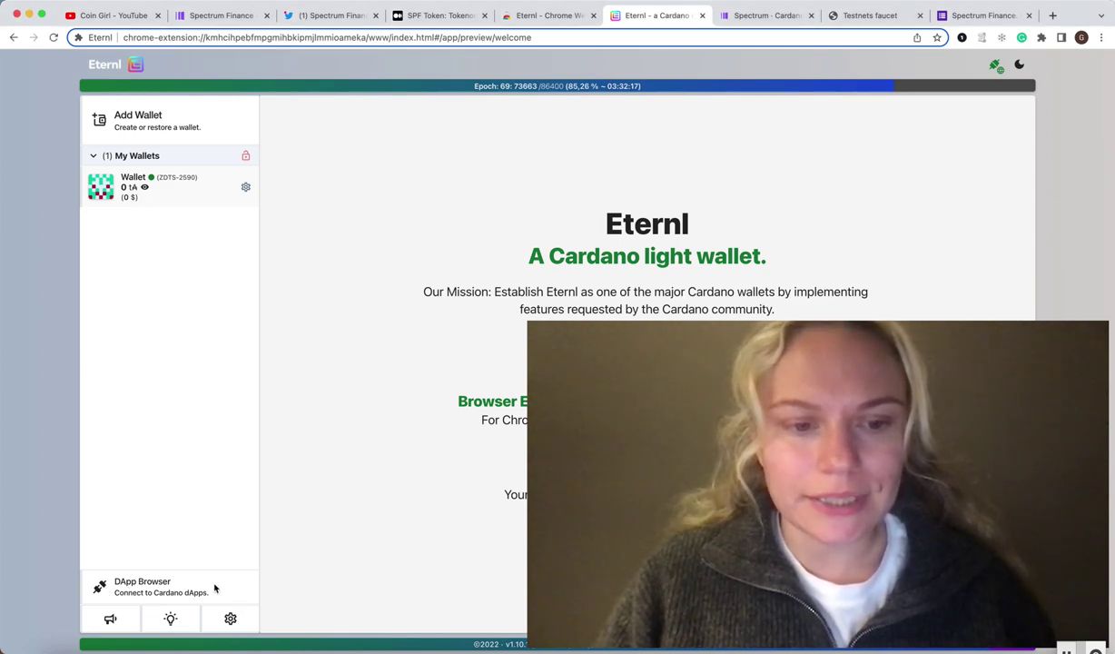
- Go to DApp Browser, DApps, then Connect Account to show Account #0 with zero funds
click(214, 589)
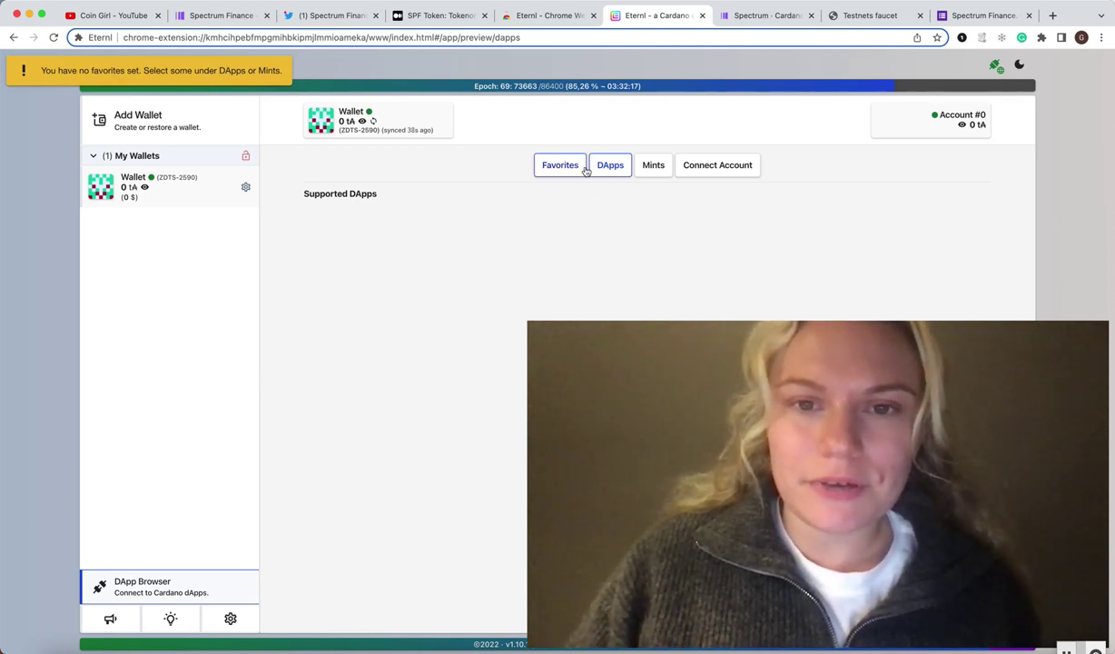
click(601, 171)
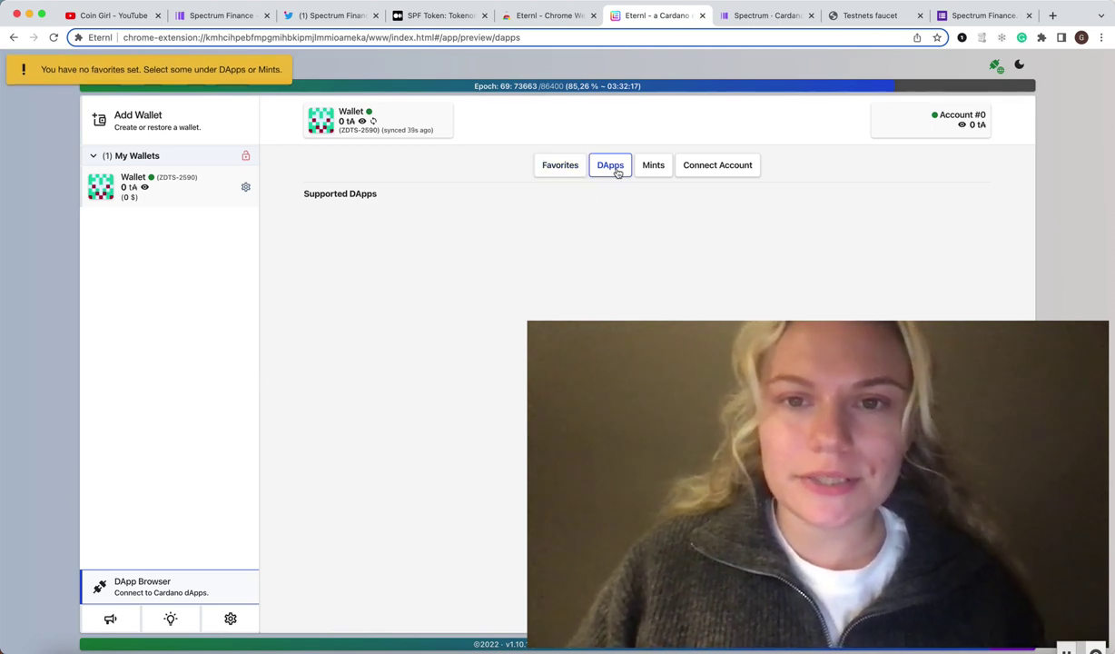
click(704, 170)
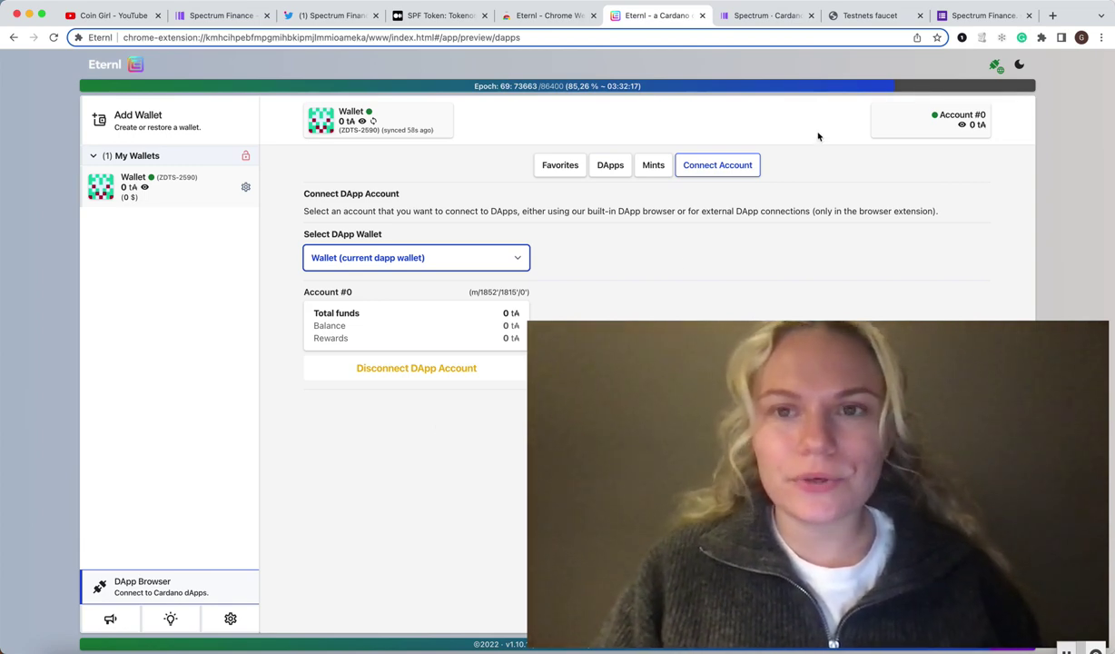
- Check the connected Eternl wallet's 0 ADA balance on the Spectrum Swap page
click(770, 16)
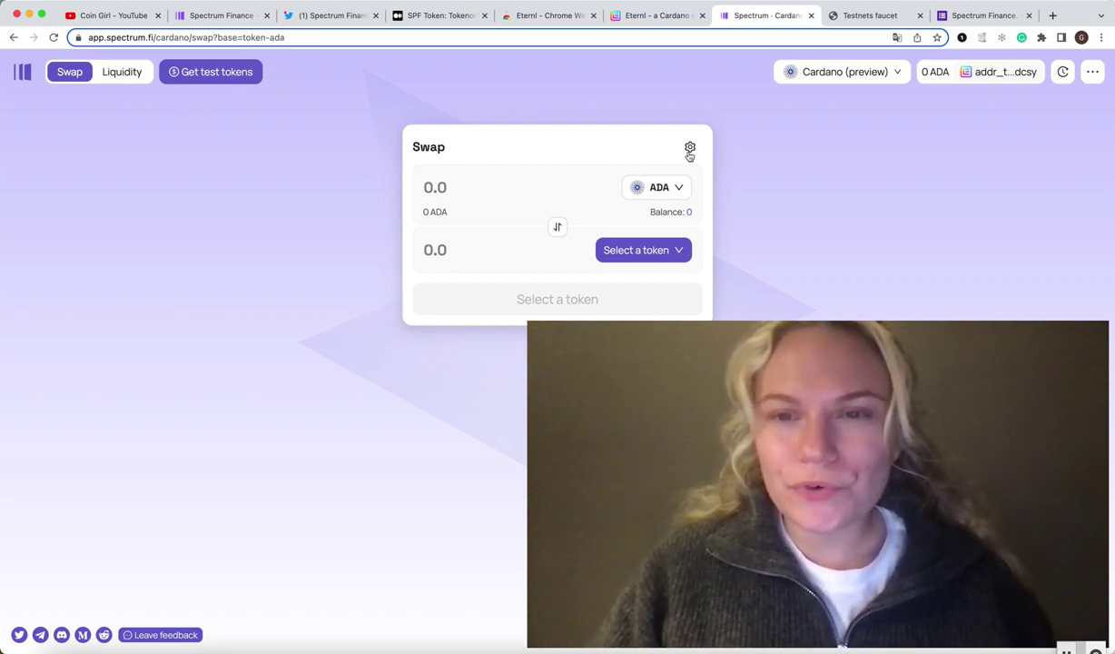
click(1017, 79)
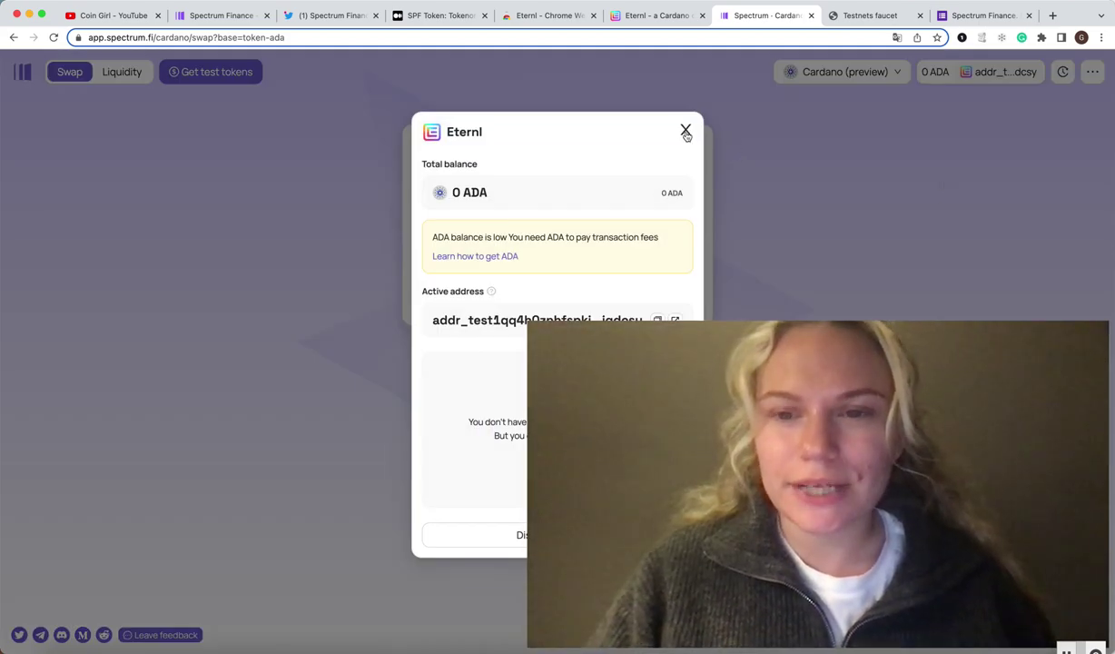
click(686, 132)
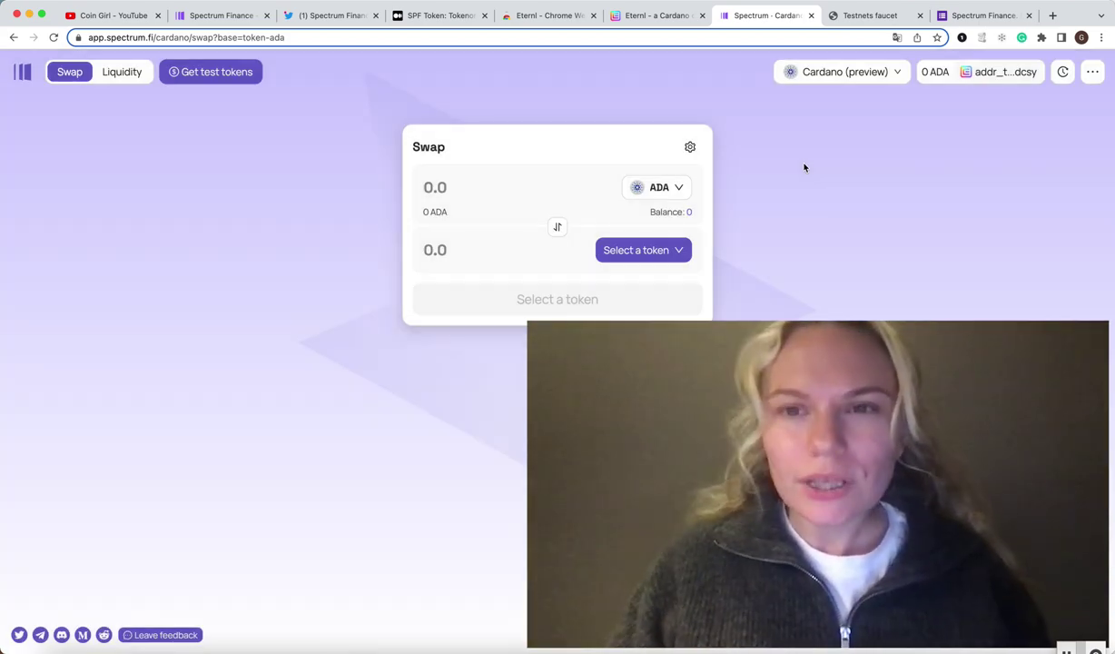
- Switch to the Cardano testnets faucet page and scroll to its top
click(892, 20)
scroll(774, 149, up, 5)
scroll(774, 149, up, 5)
scroll(774, 149, up, 3)
- Request test ADA for the wallet address from the Preview Testnet faucet form, then return to Spectrum Swap
drag(441, 115, 474, 217)
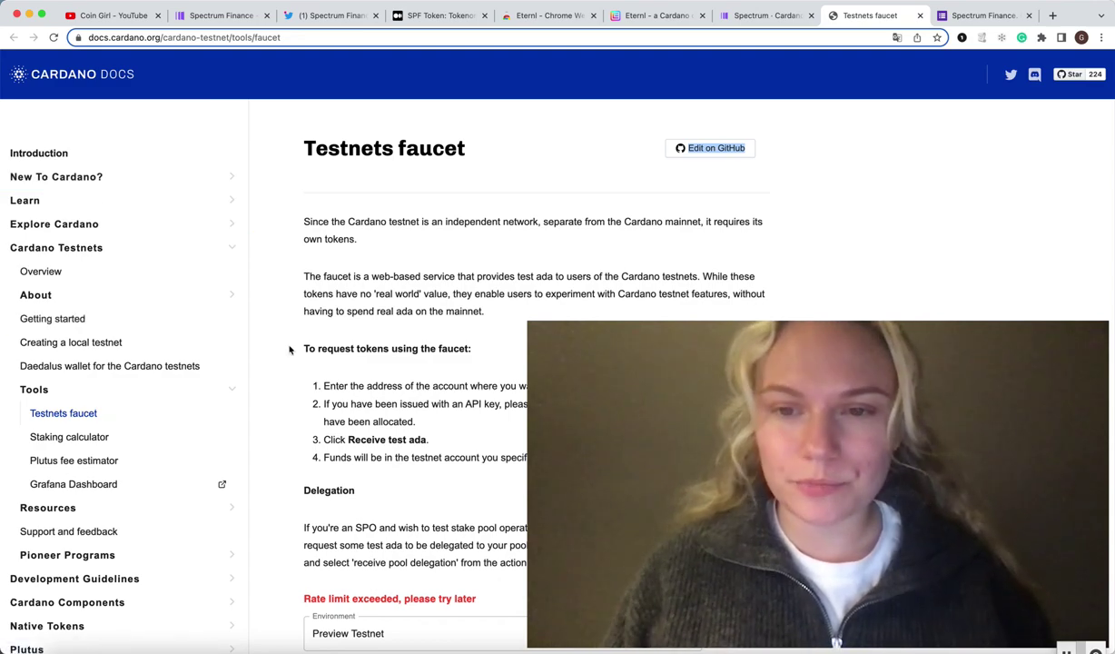
scroll(290, 349, down, 1)
scroll(289, 350, down, 7)
scroll(289, 350, down, 2)
scroll(289, 350, down, 6)
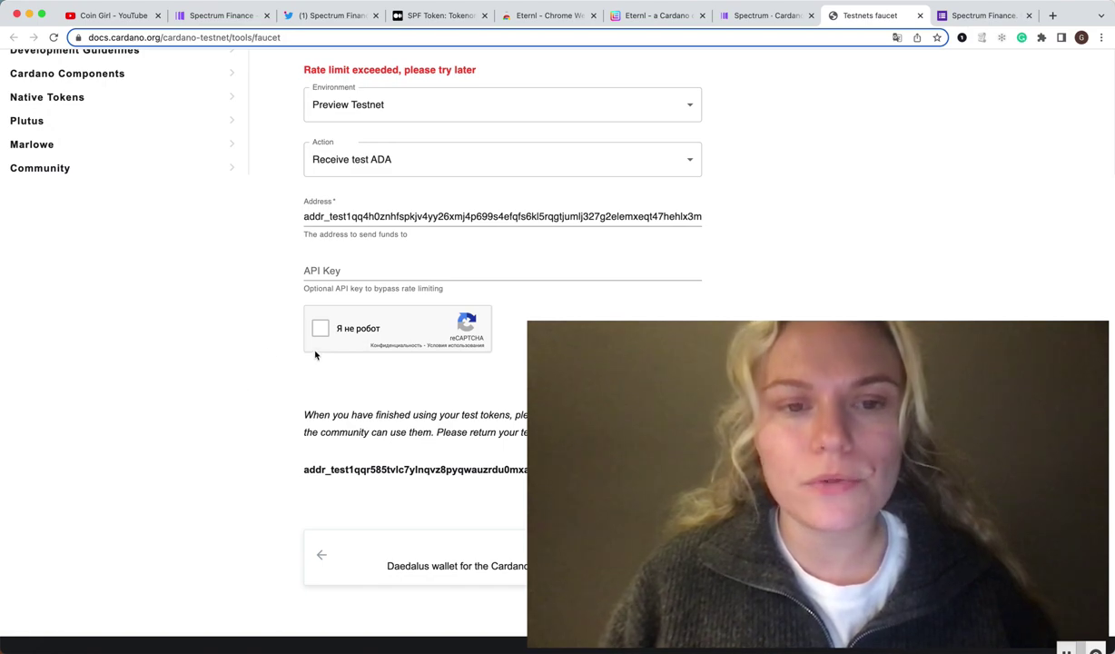
scroll(260, 341, down, 1)
scroll(260, 341, up, 3)
scroll(260, 340, up, 1)
scroll(495, 234, down, 5)
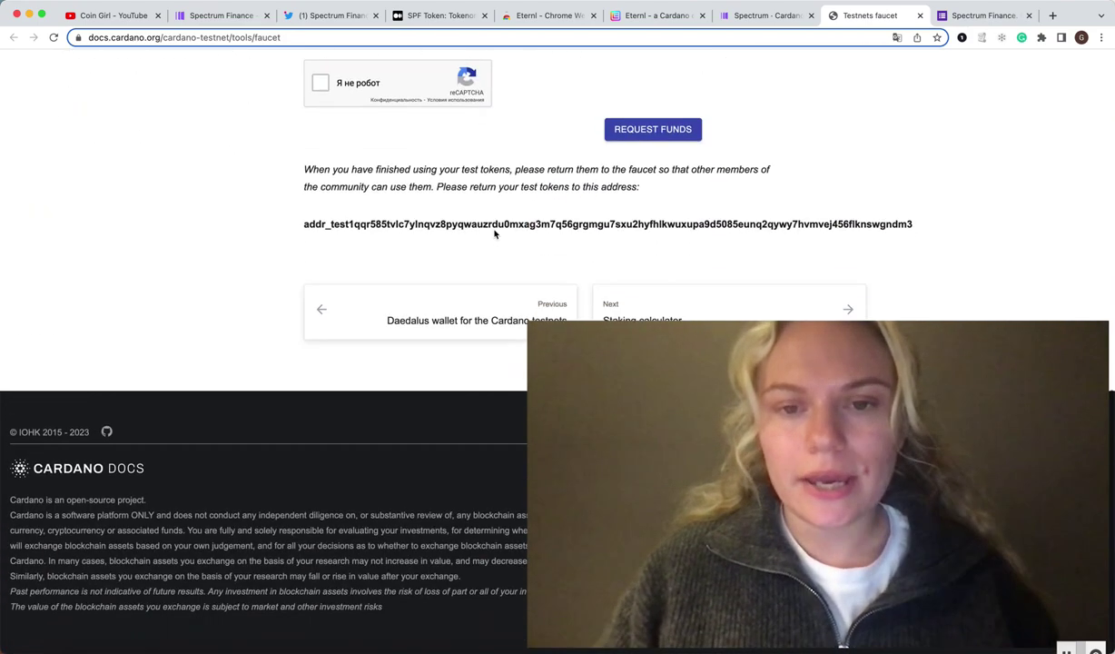
click(668, 132)
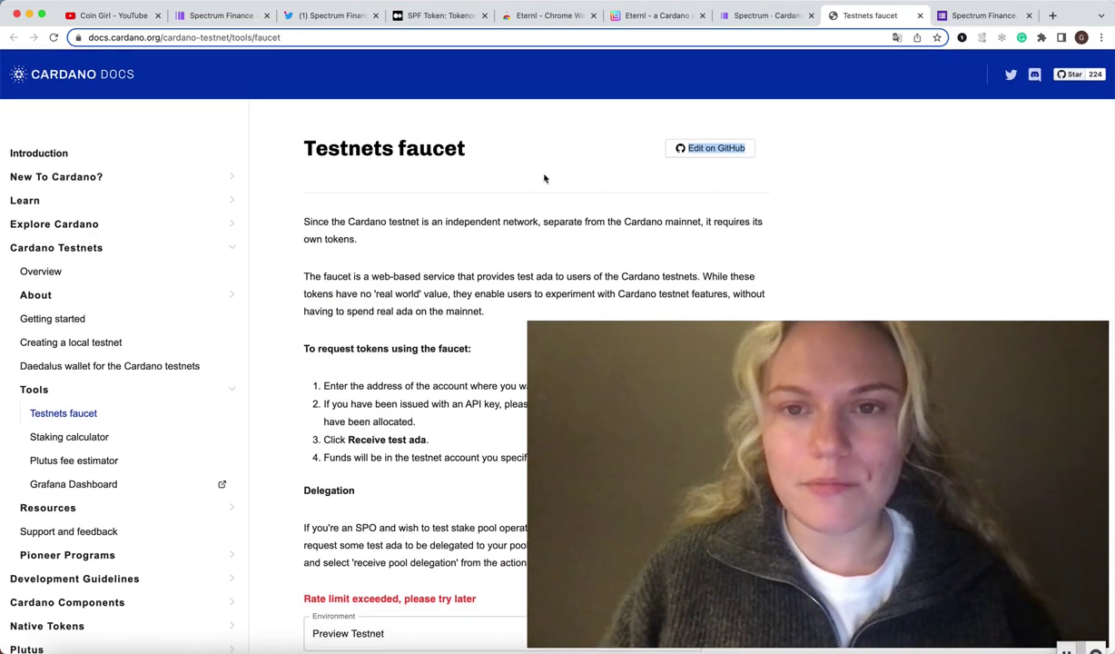
click(767, 15)
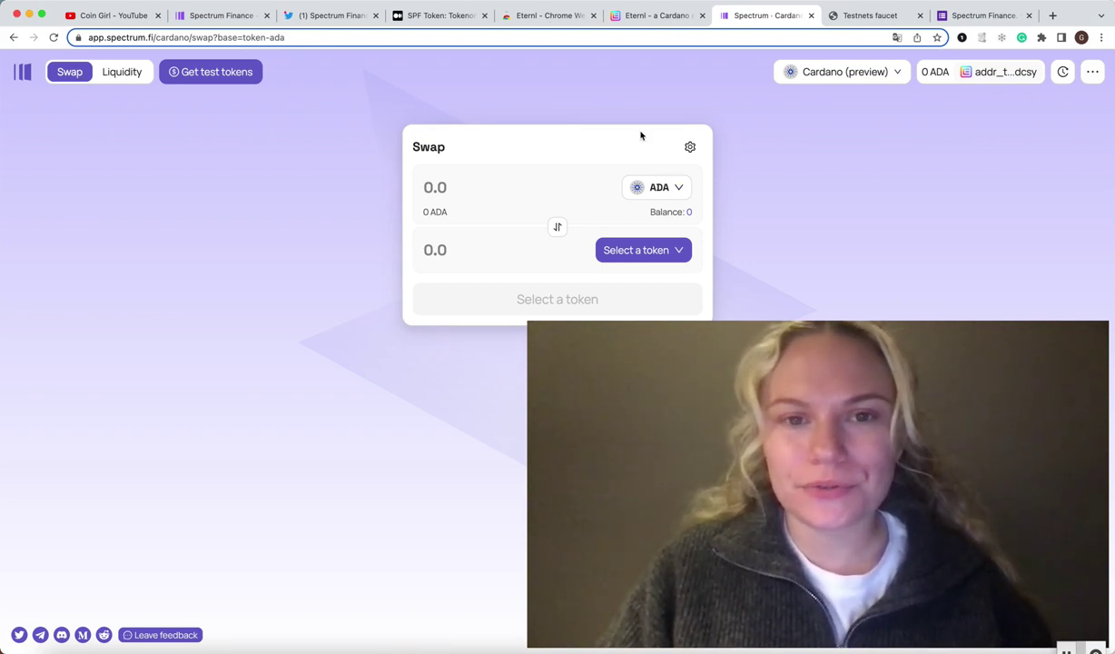
- Browse the swap token list without choosing one, then open the Liquidity pools overview
click(660, 261)
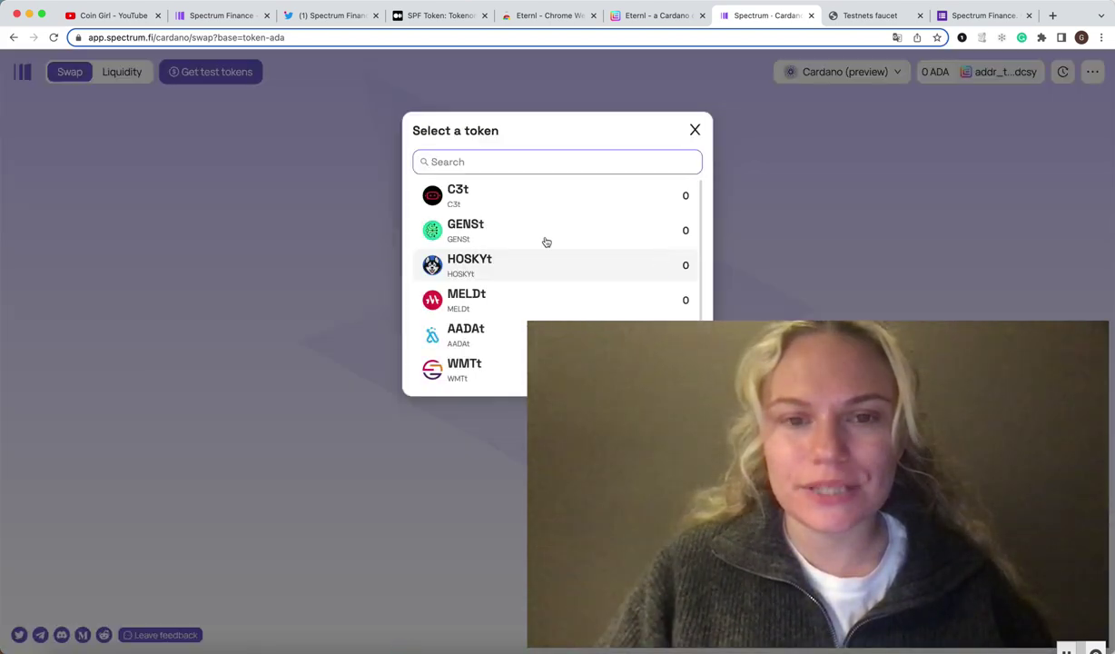
scroll(457, 287, down, 1)
scroll(457, 287, down, 1)
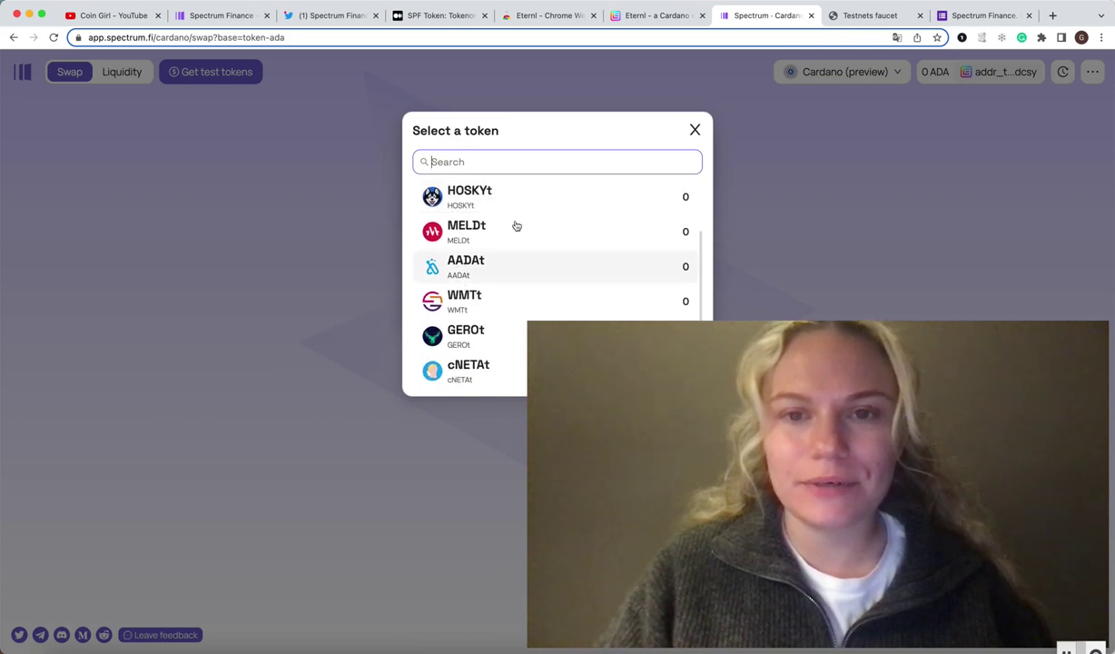
click(690, 130)
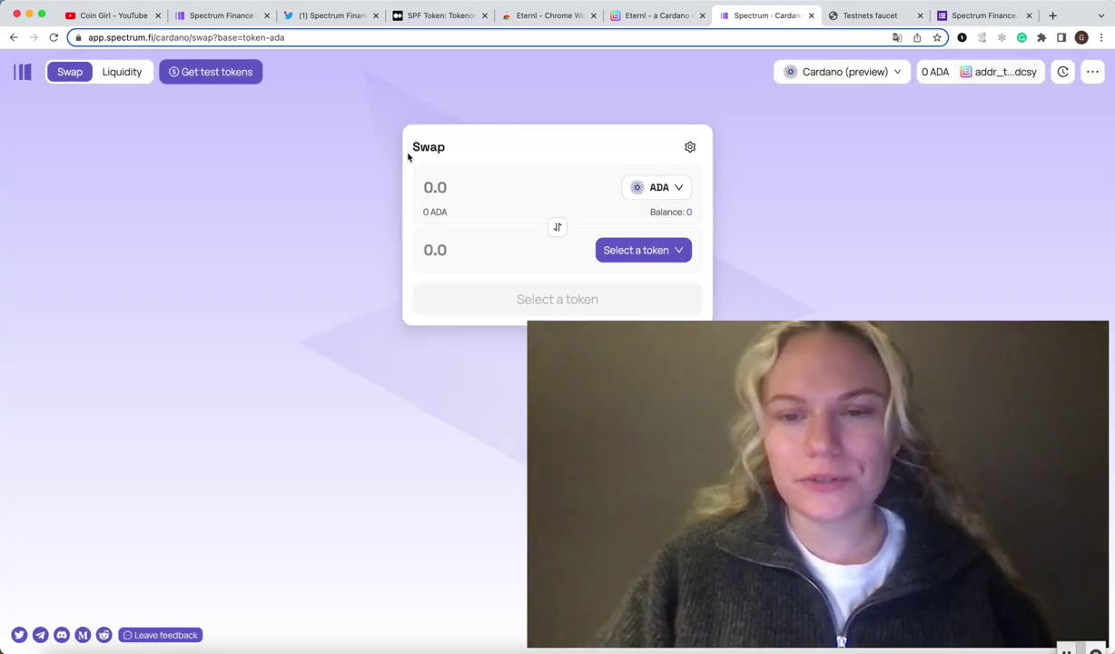
click(117, 78)
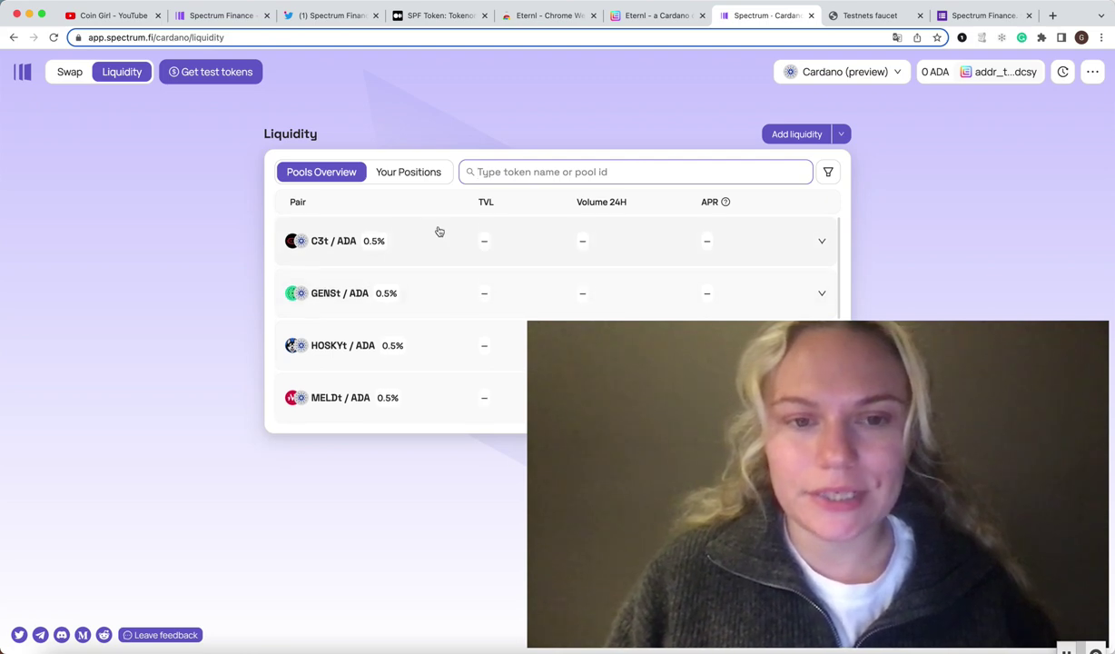
- Scroll through the remaining ADA liquidity pools, then go back to the Swap page
scroll(438, 230, down, 1)
scroll(438, 230, down, 1)
scroll(438, 231, down, 1)
scroll(439, 231, down, 2)
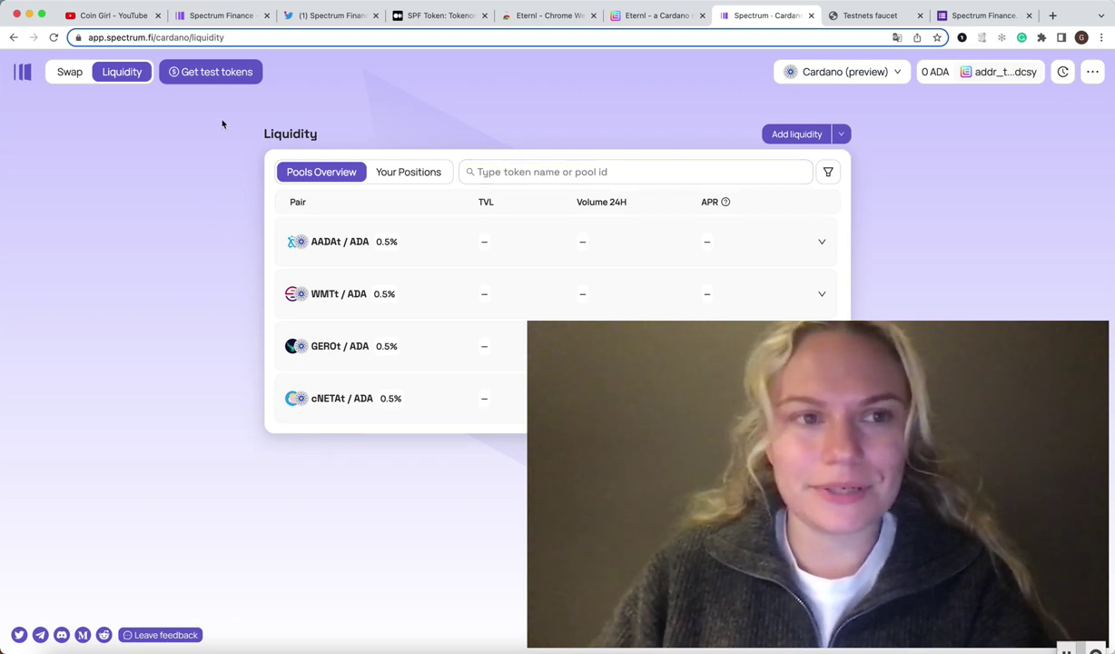
click(70, 76)
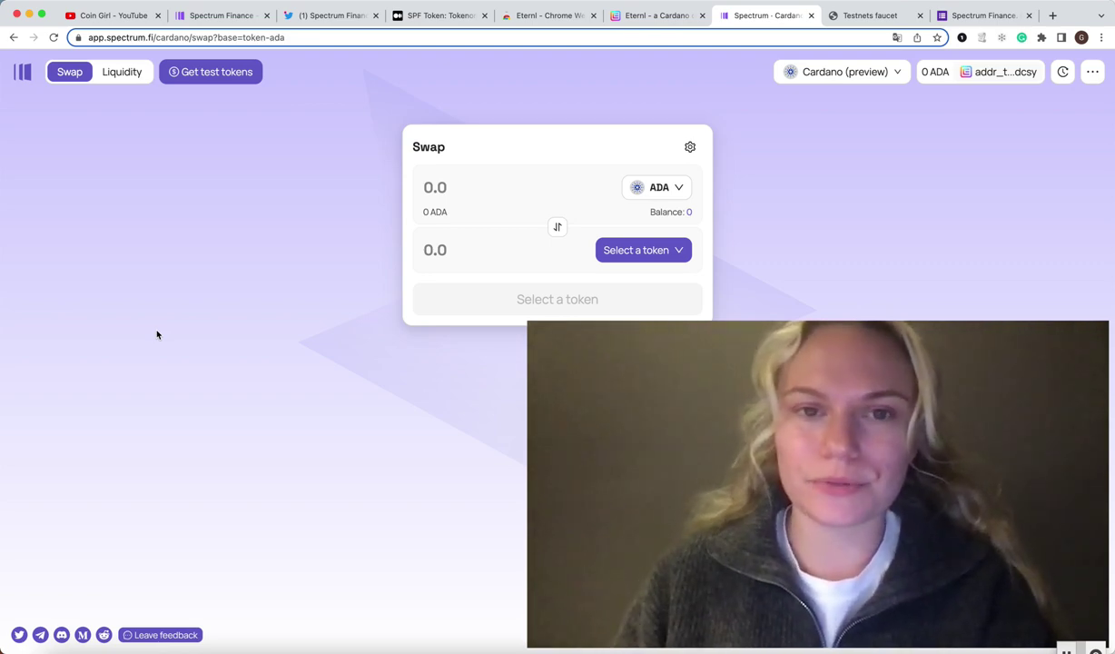
- Open the 'Spectrum Finance. Cardano testnet v2' feedback form and scroll through its questions
click(977, 17)
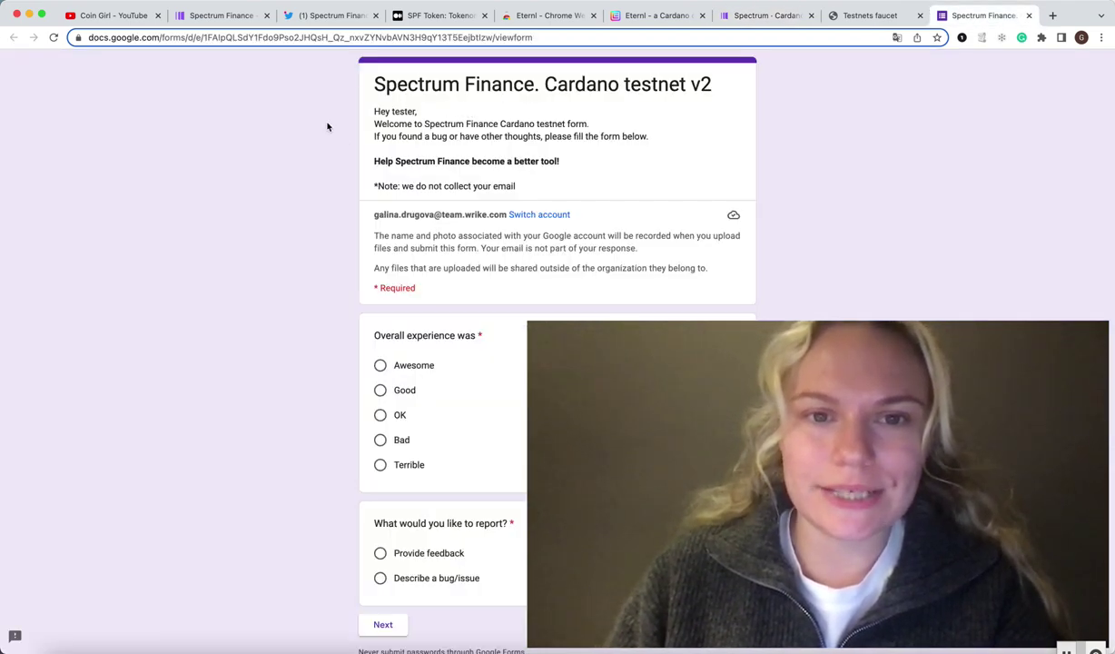
scroll(327, 127, down, 2)
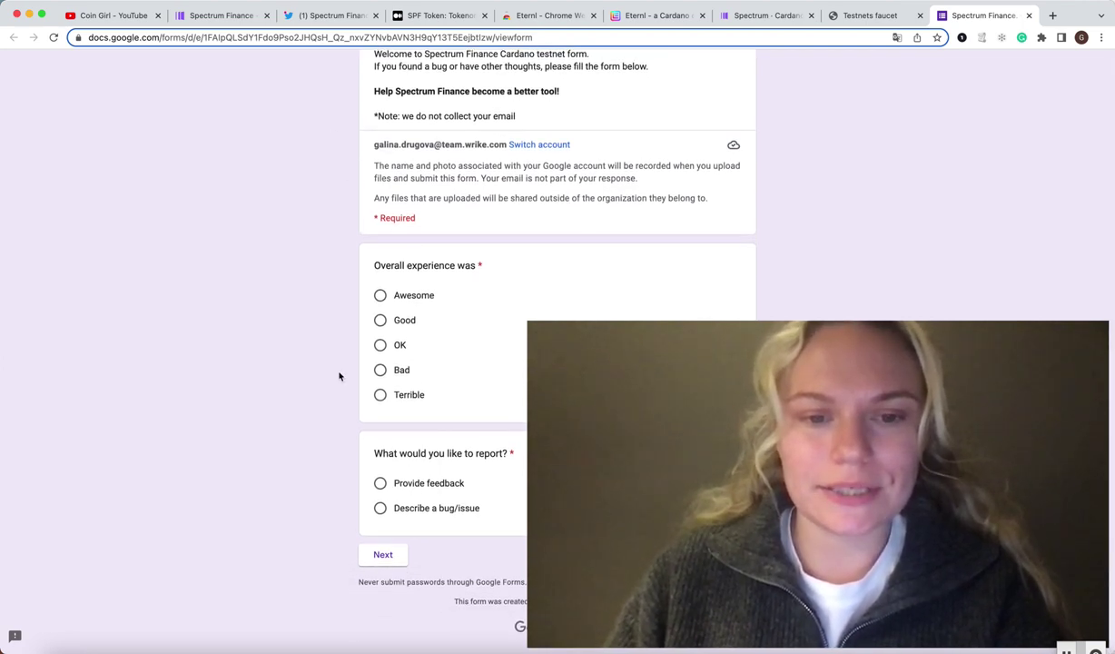
scroll(340, 376, up, 2)
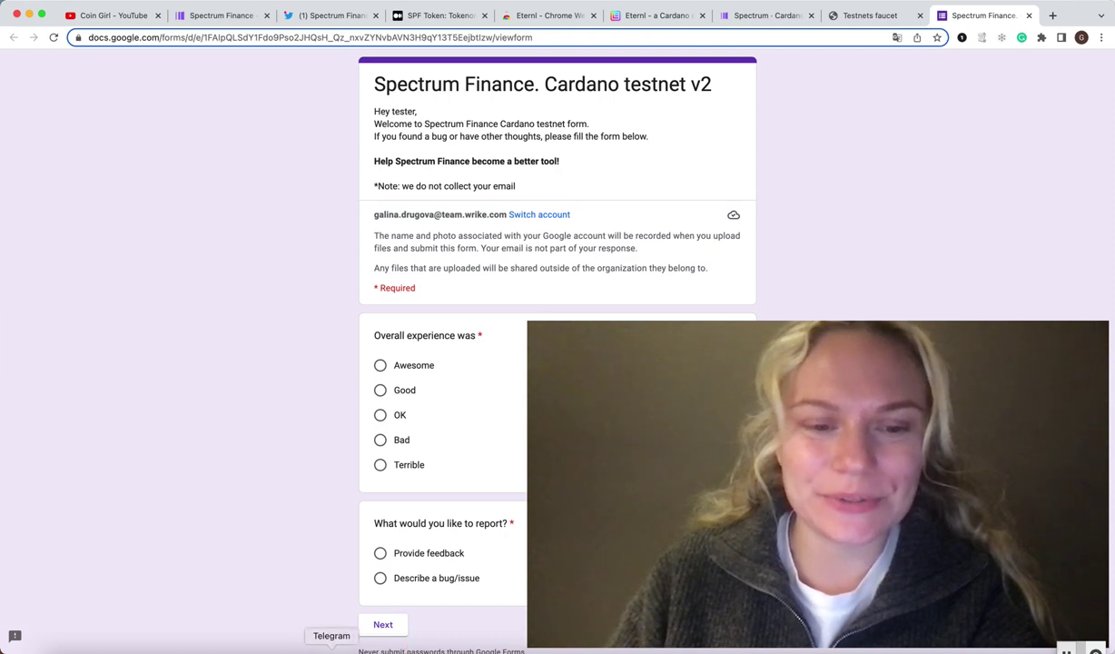
click(332, 647)
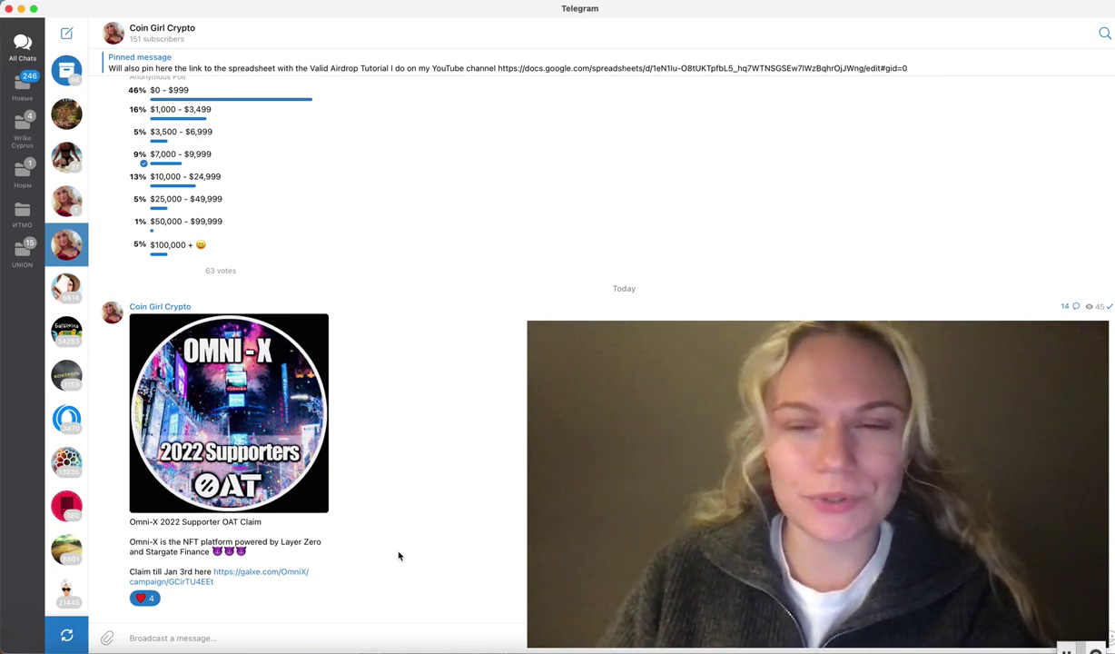
- Return to the browser and switch to the Coin Girl YouTube channel's Videos tab
click(252, 649)
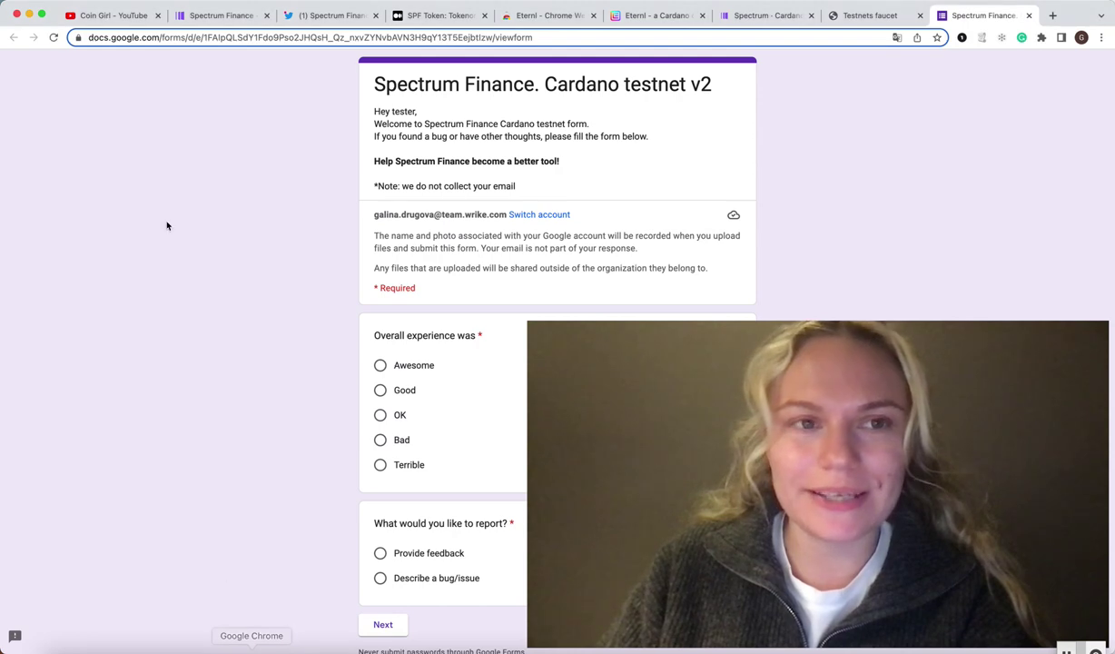
click(111, 15)
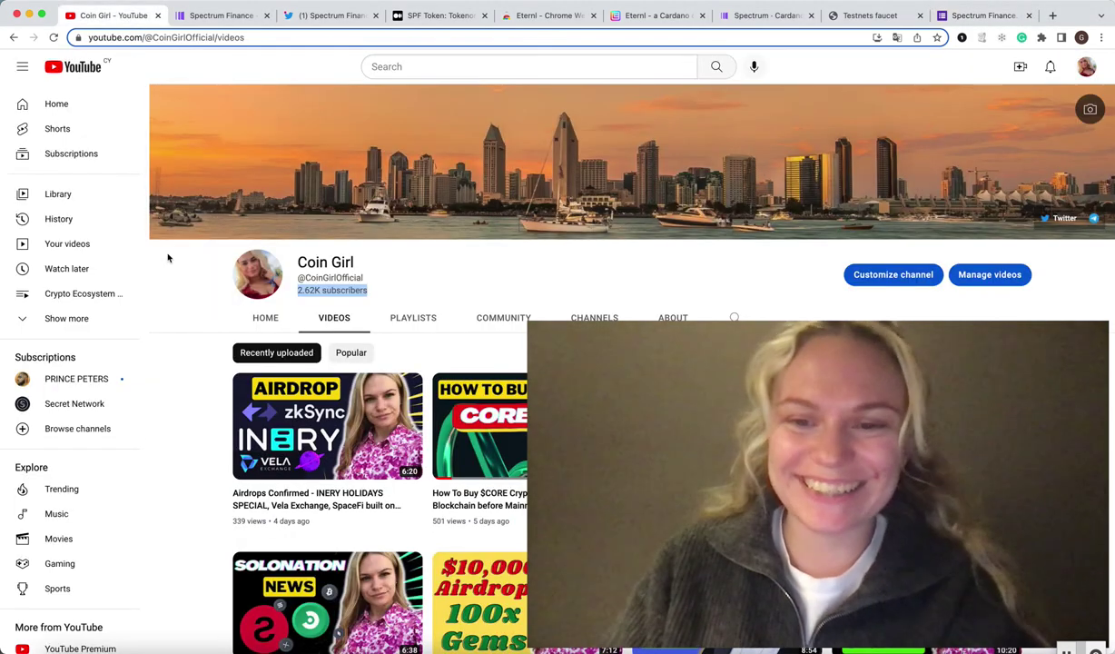